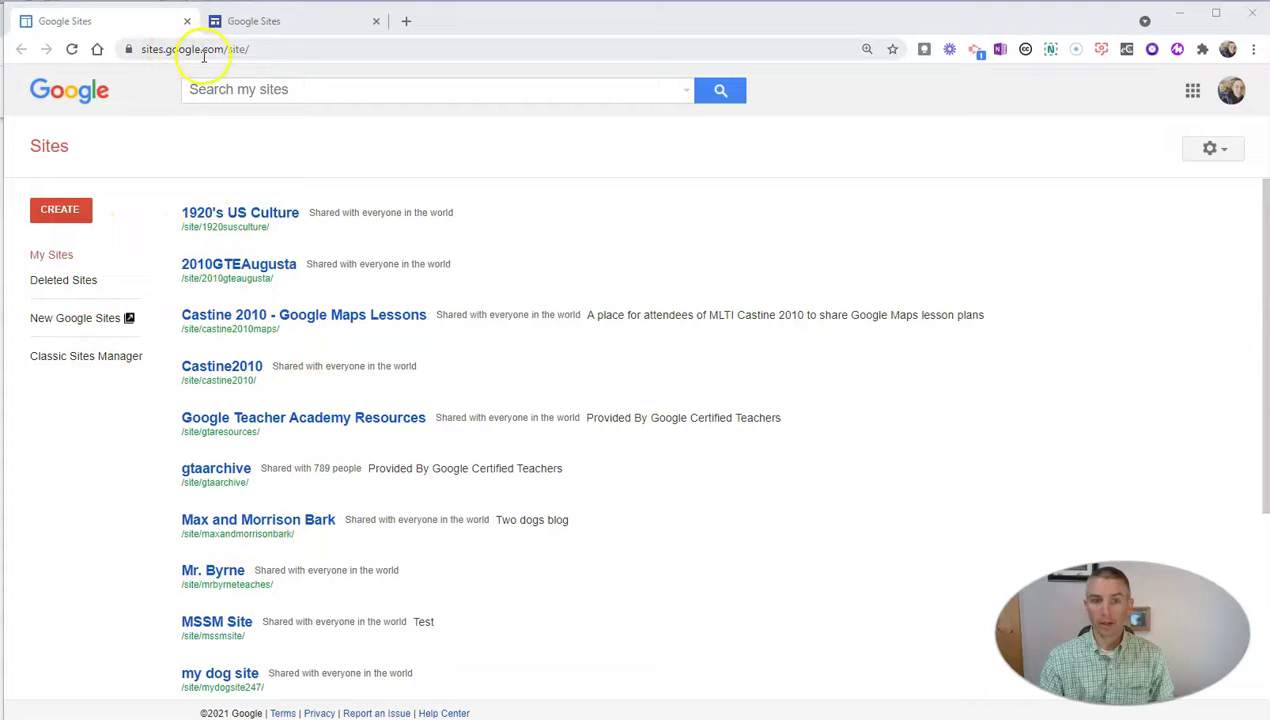
# - Check the new Sites home, then return to the Classic Sites Manager listing all ten classic sites
pyautogui.click(254, 22)
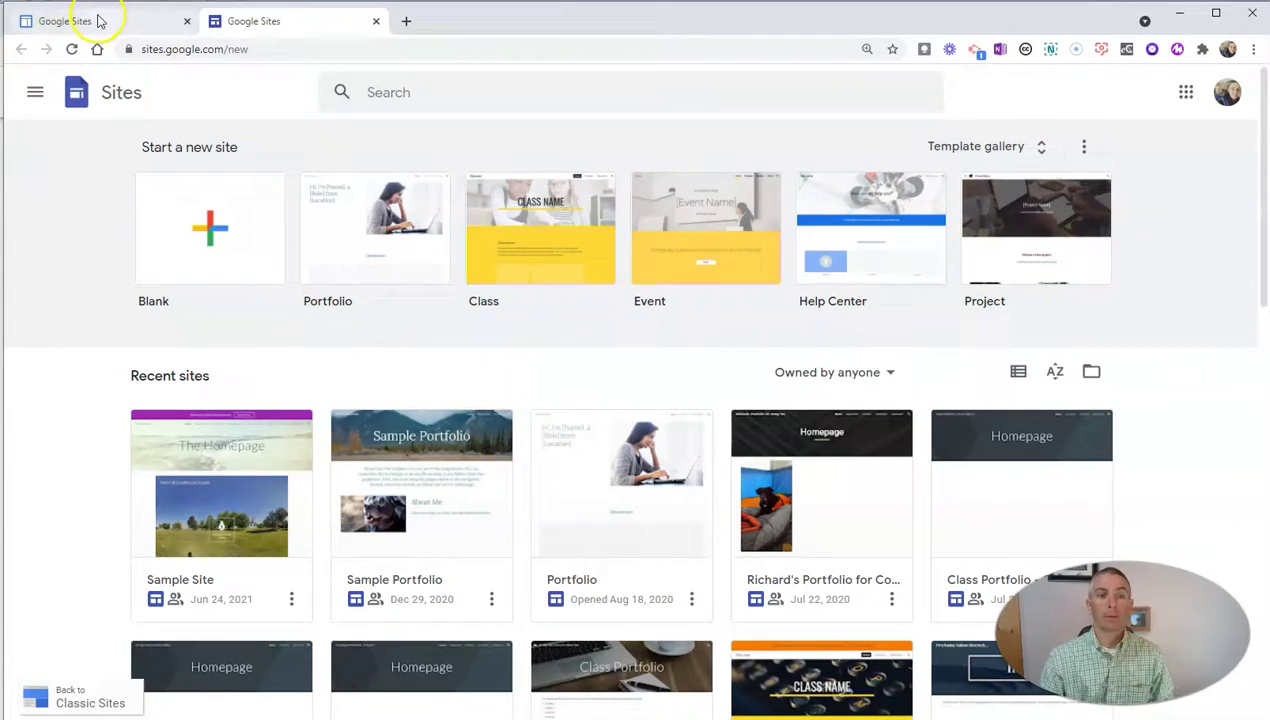
pyautogui.click(98, 20)
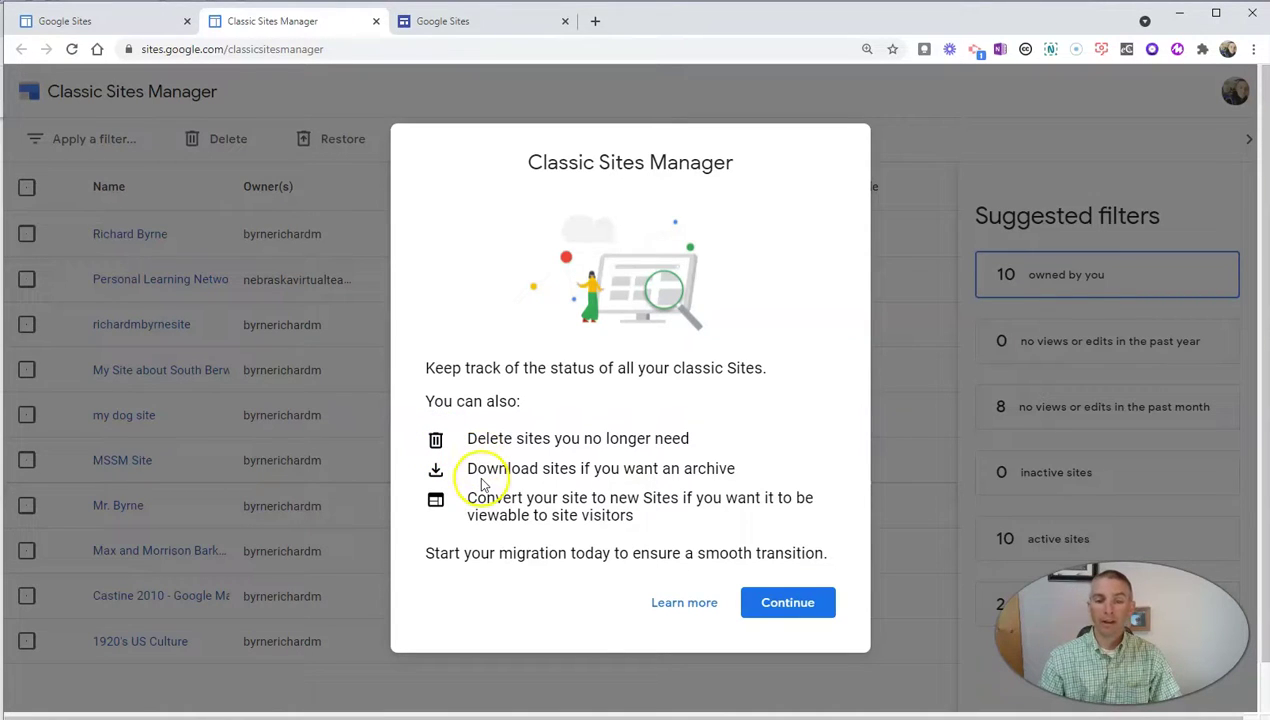
# - Dismiss the introduction, then select and delete the Castine 2010 classic site, confirming the deletion
pyautogui.click(800, 602)
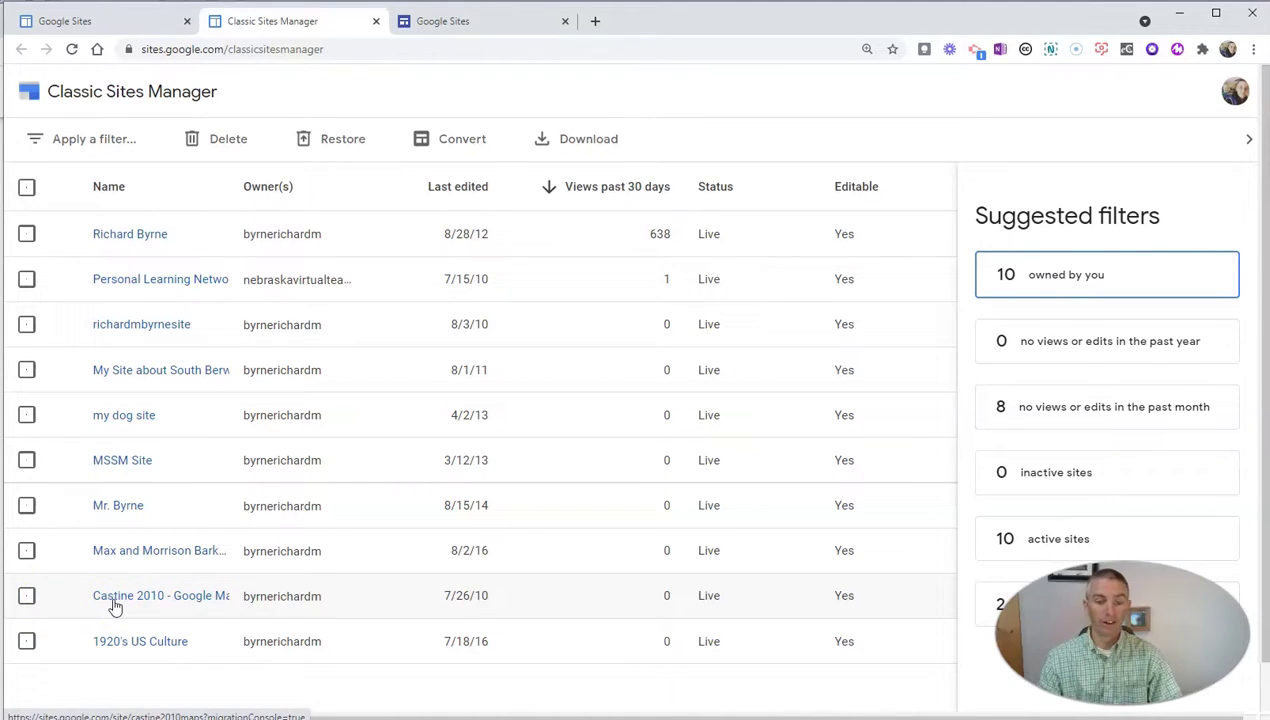
pyautogui.click(27, 596)
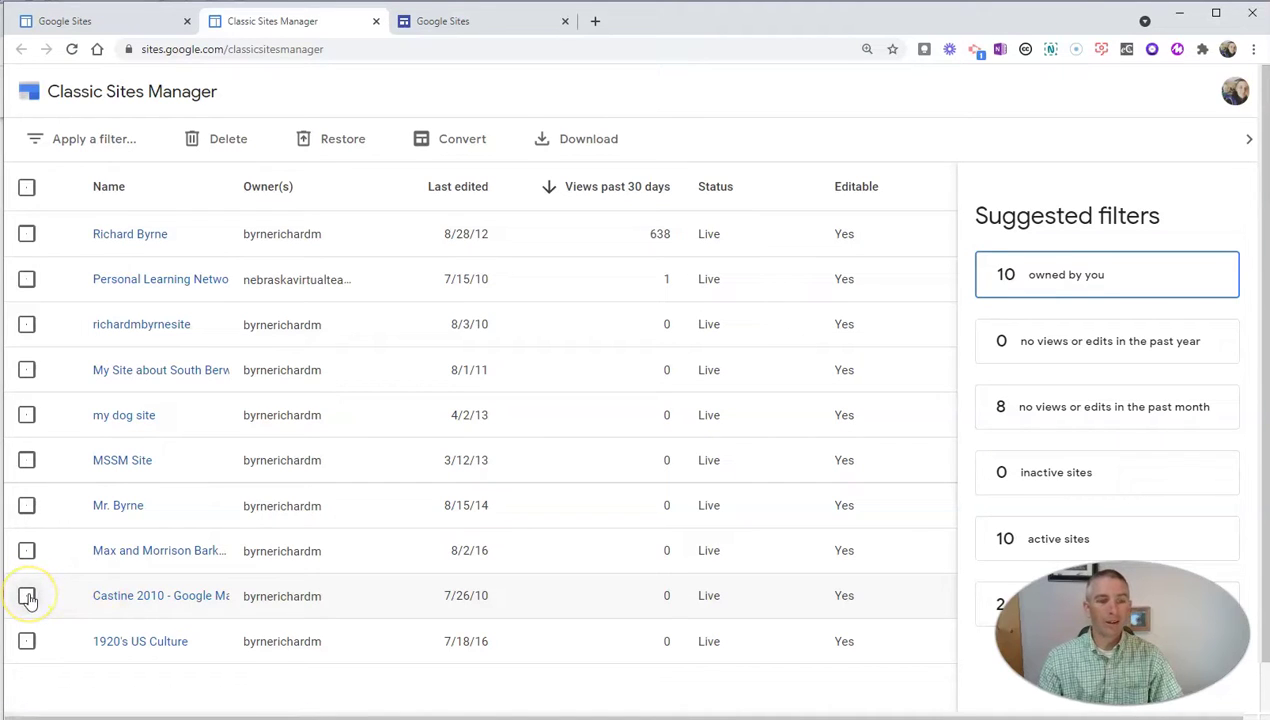
pyautogui.click(27, 596)
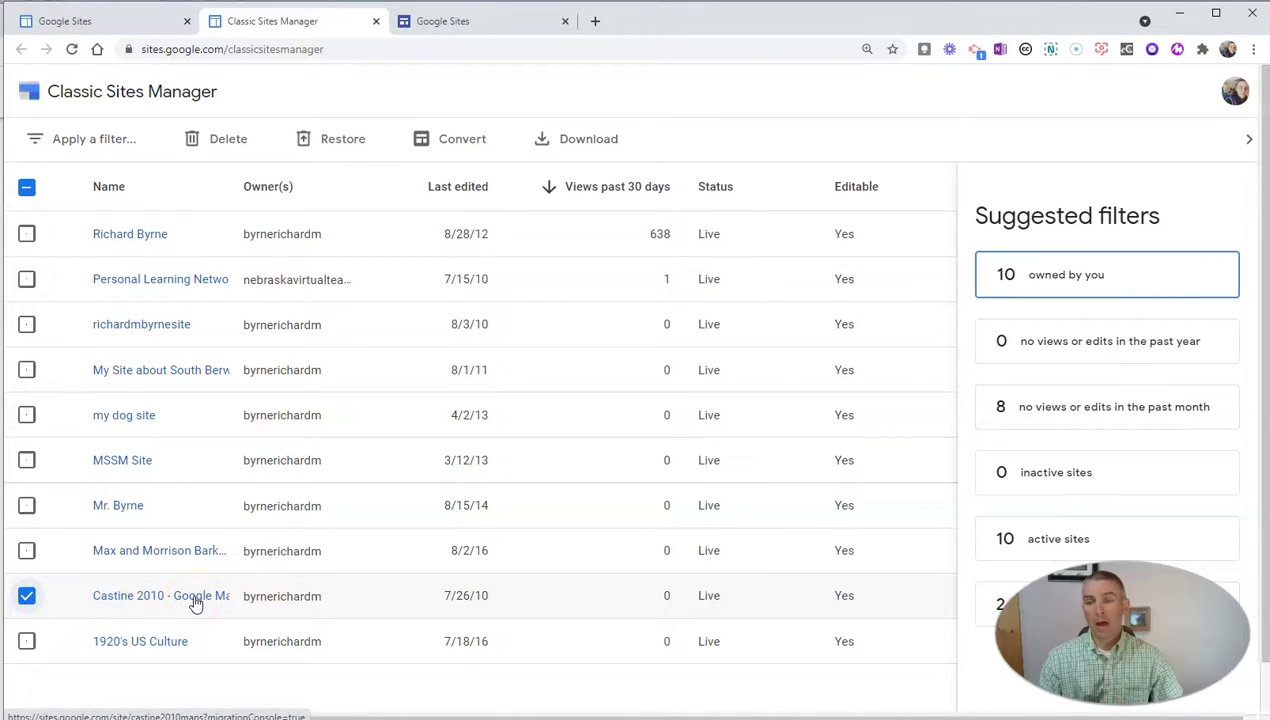
pyautogui.click(228, 145)
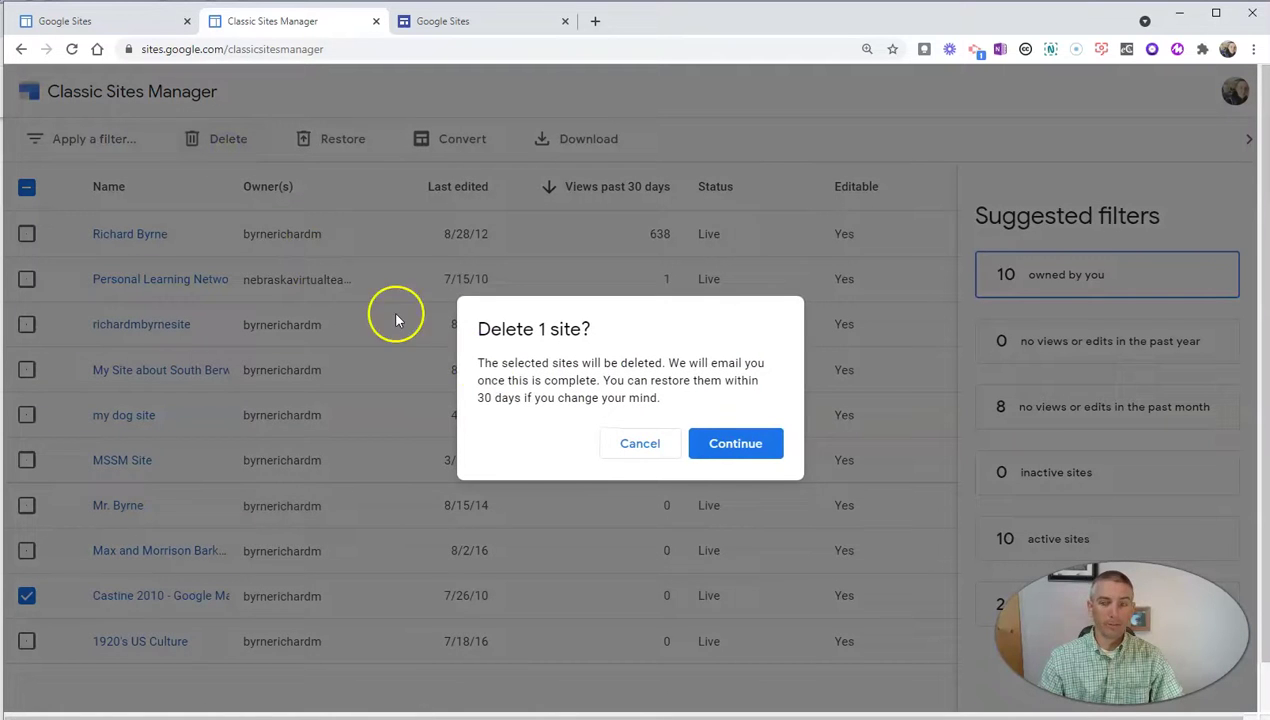
pyautogui.click(750, 447)
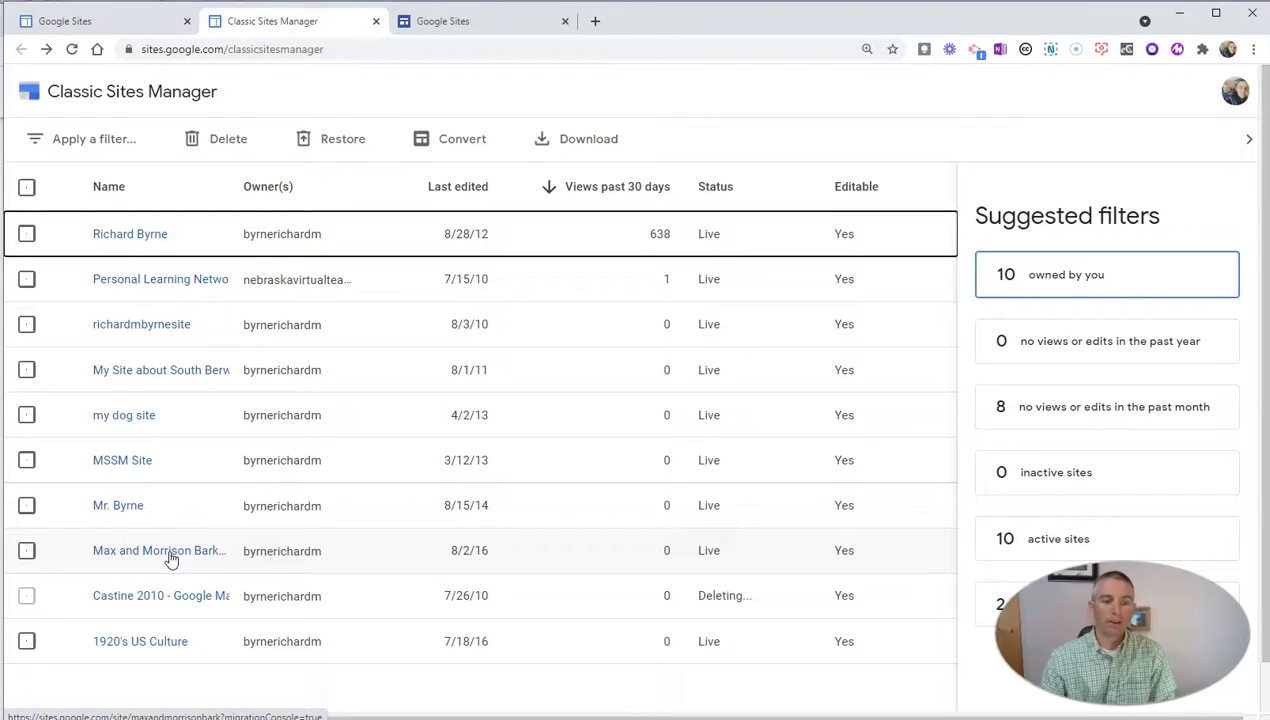
# - Convert Max and Morrison Bark to new Sites with Preserve sharing settings kept on
pyautogui.click(28, 551)
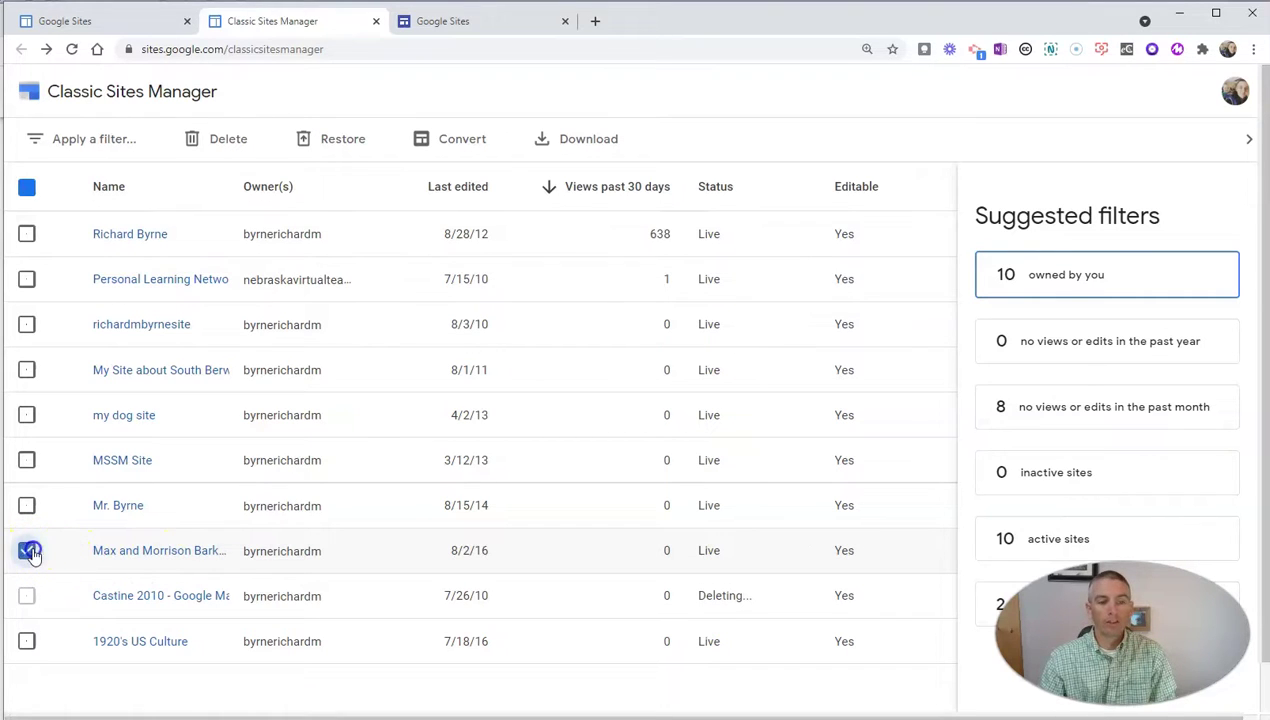
pyautogui.click(469, 147)
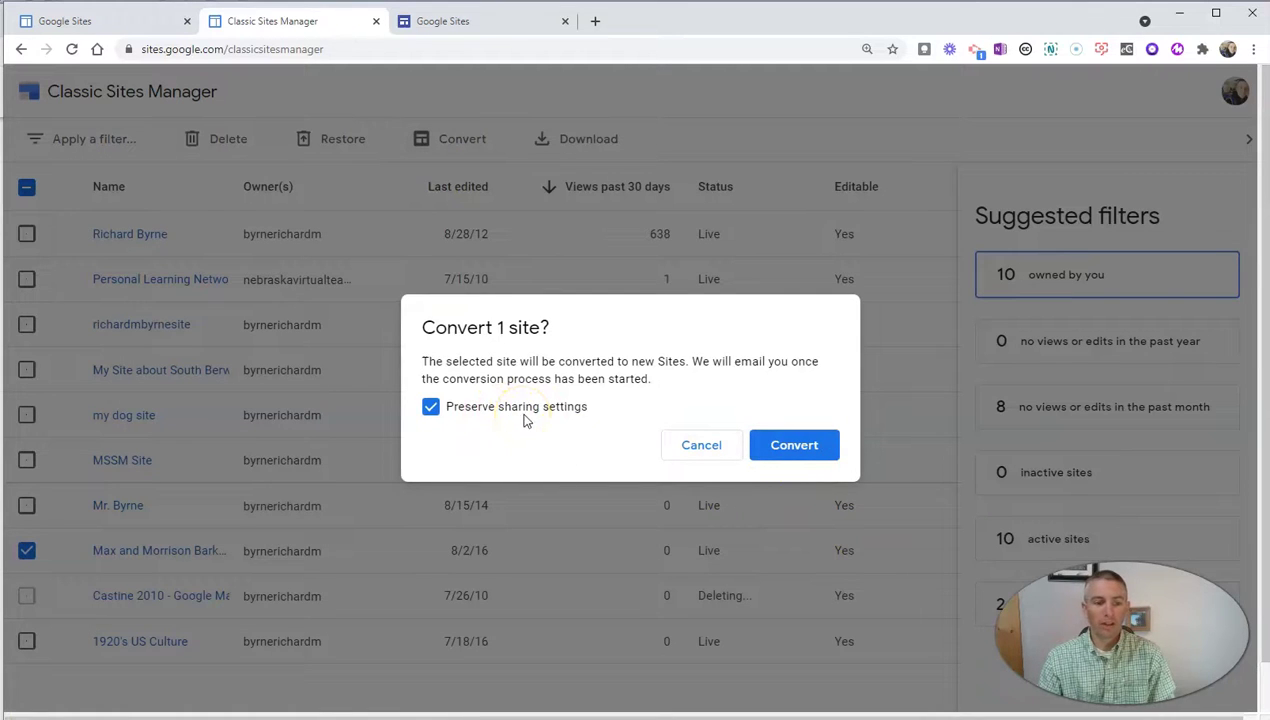
pyautogui.click(805, 450)
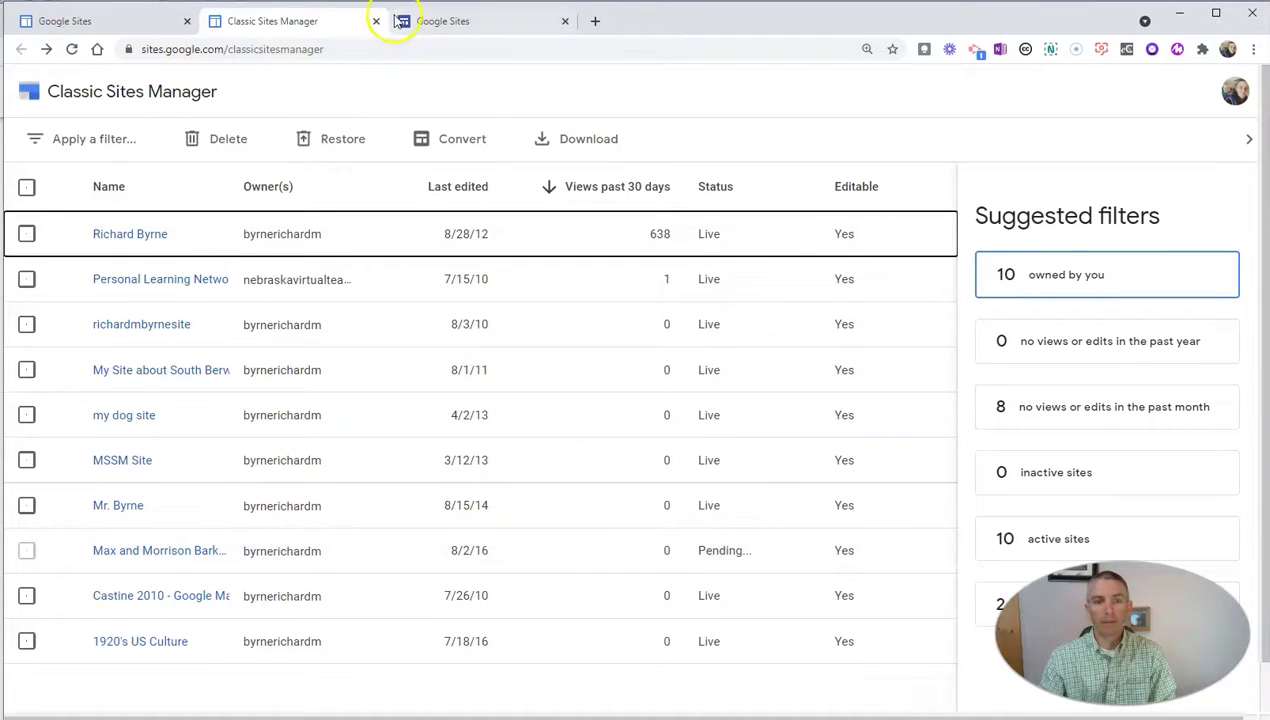
# - Open the converted Max and Morrison Bark site and delete the broken RSS Feed and untitled gadget embeds
pyautogui.click(438, 22)
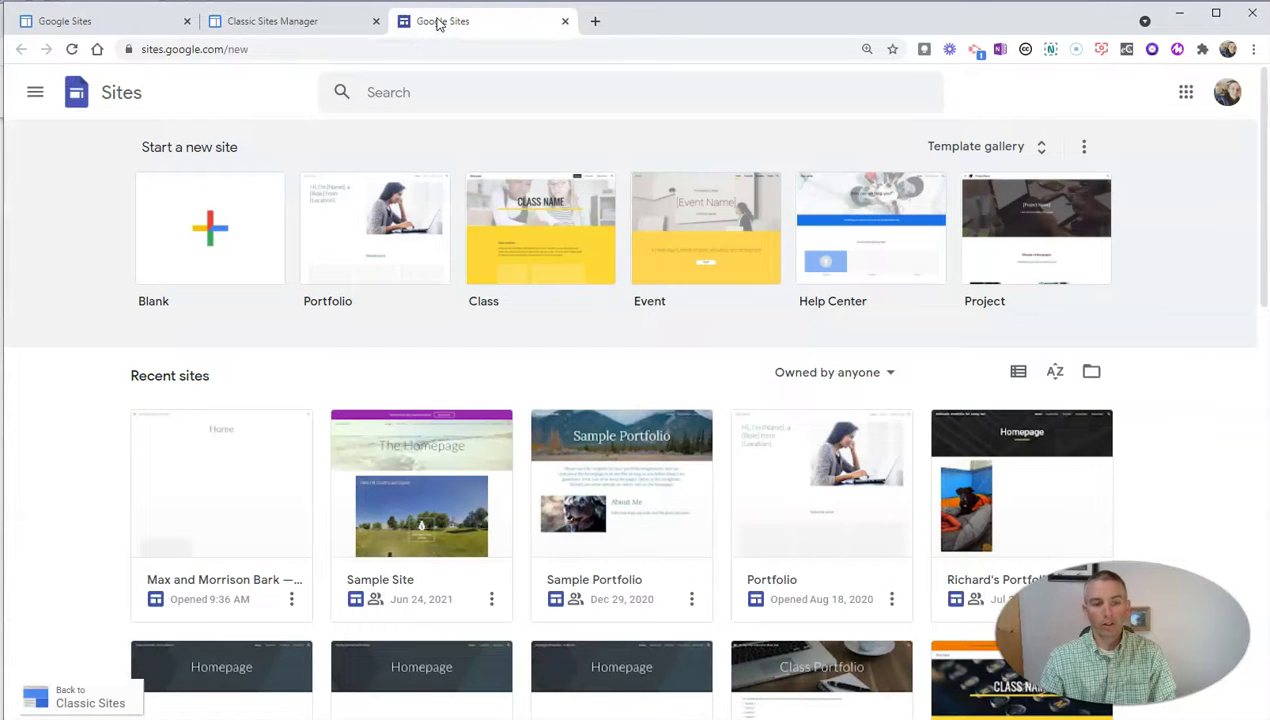
pyautogui.click(231, 537)
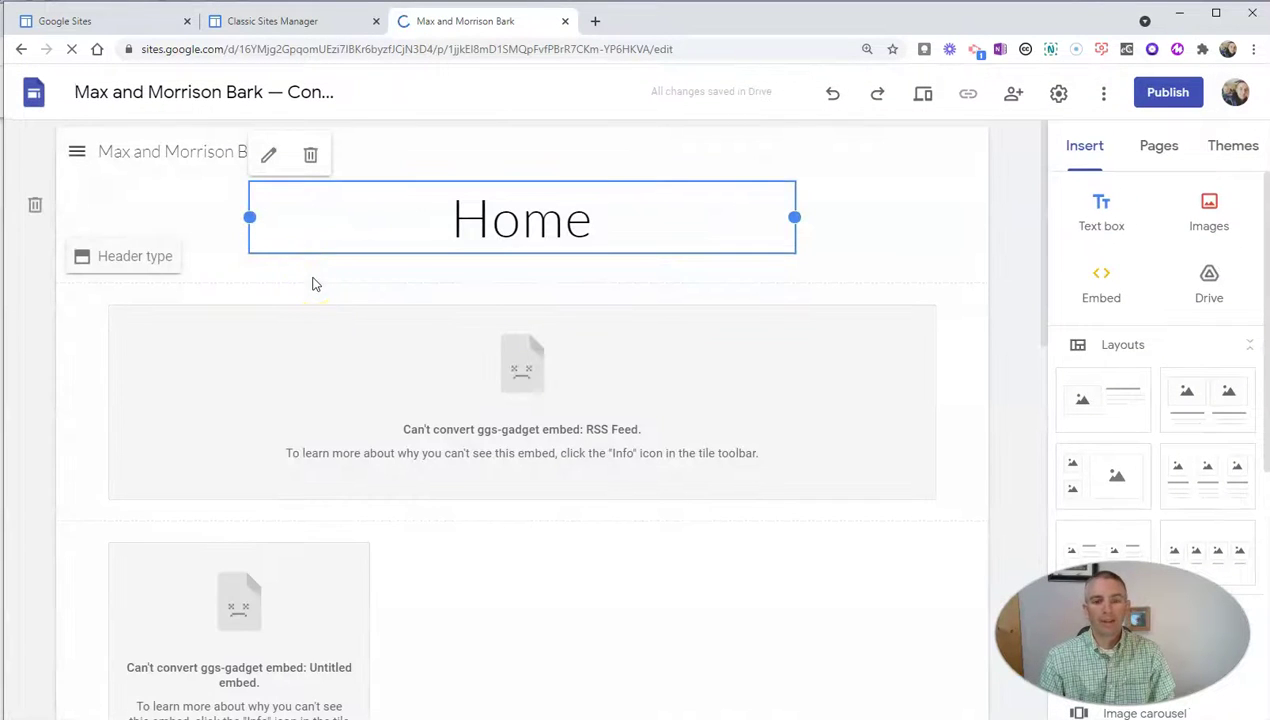
pyautogui.moveTo(521, 402)
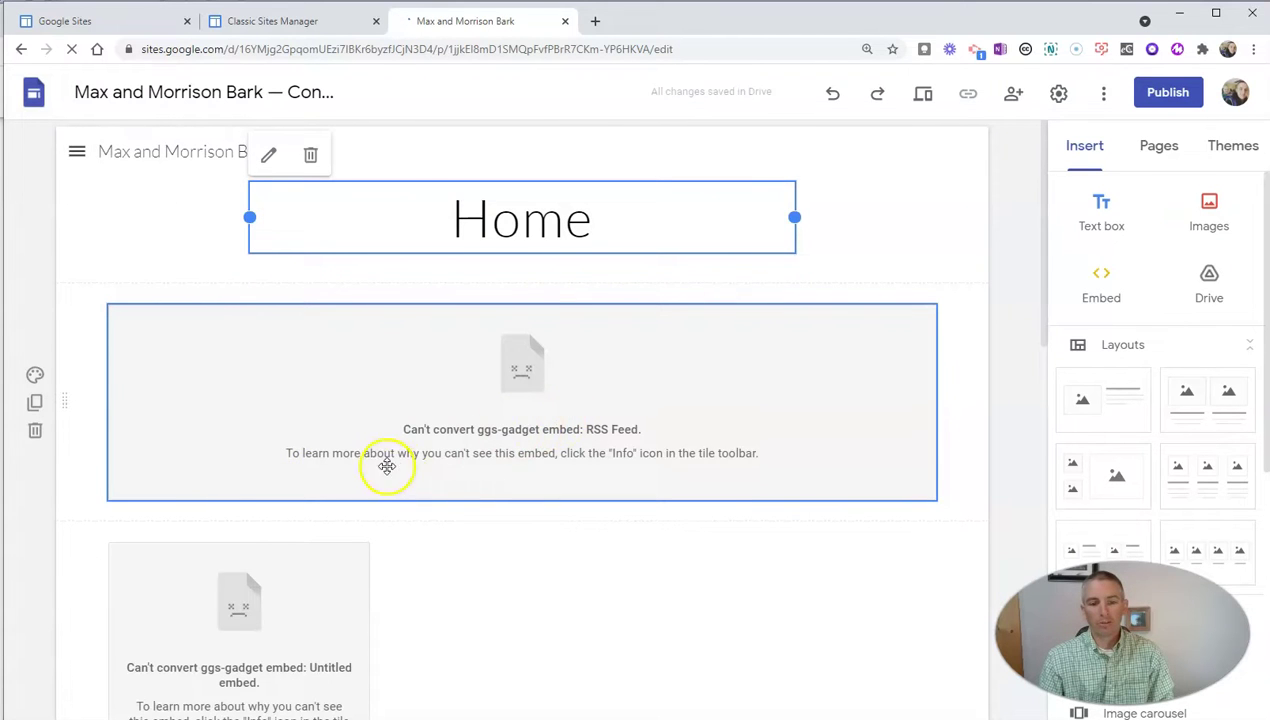
pyautogui.click(487, 403)
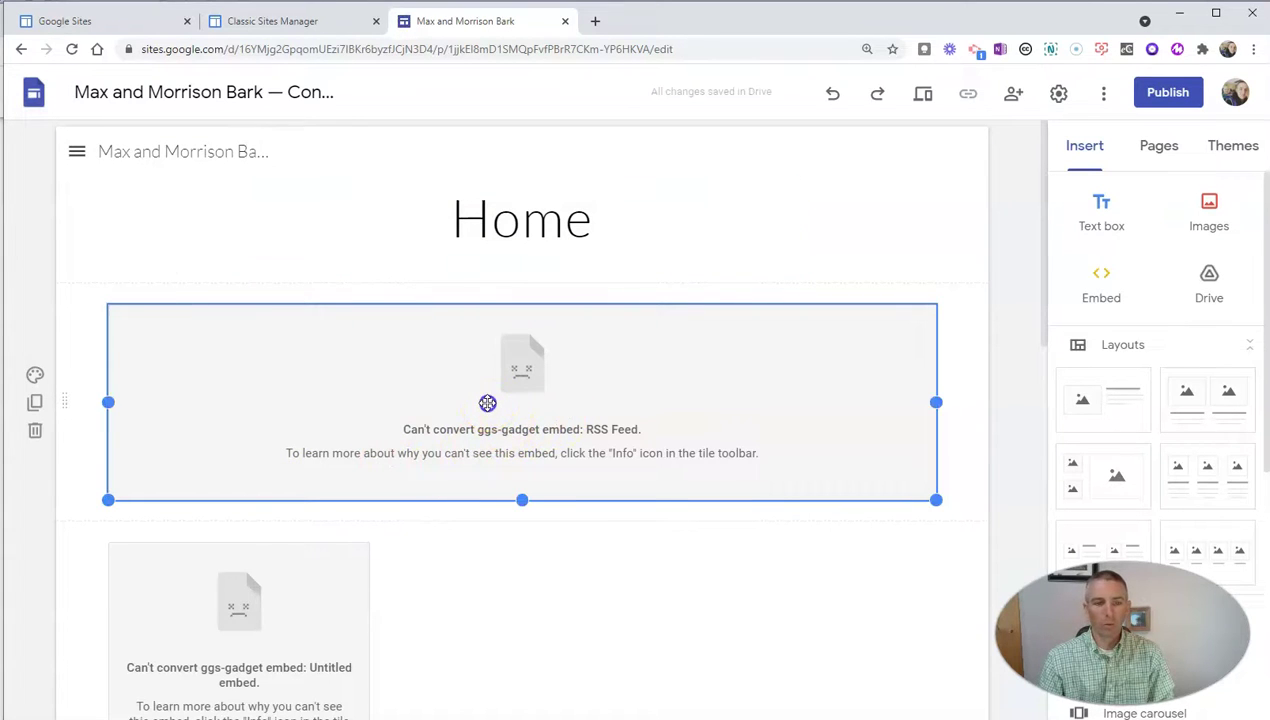
pyautogui.press('Delete')
pyautogui.click(420, 453)
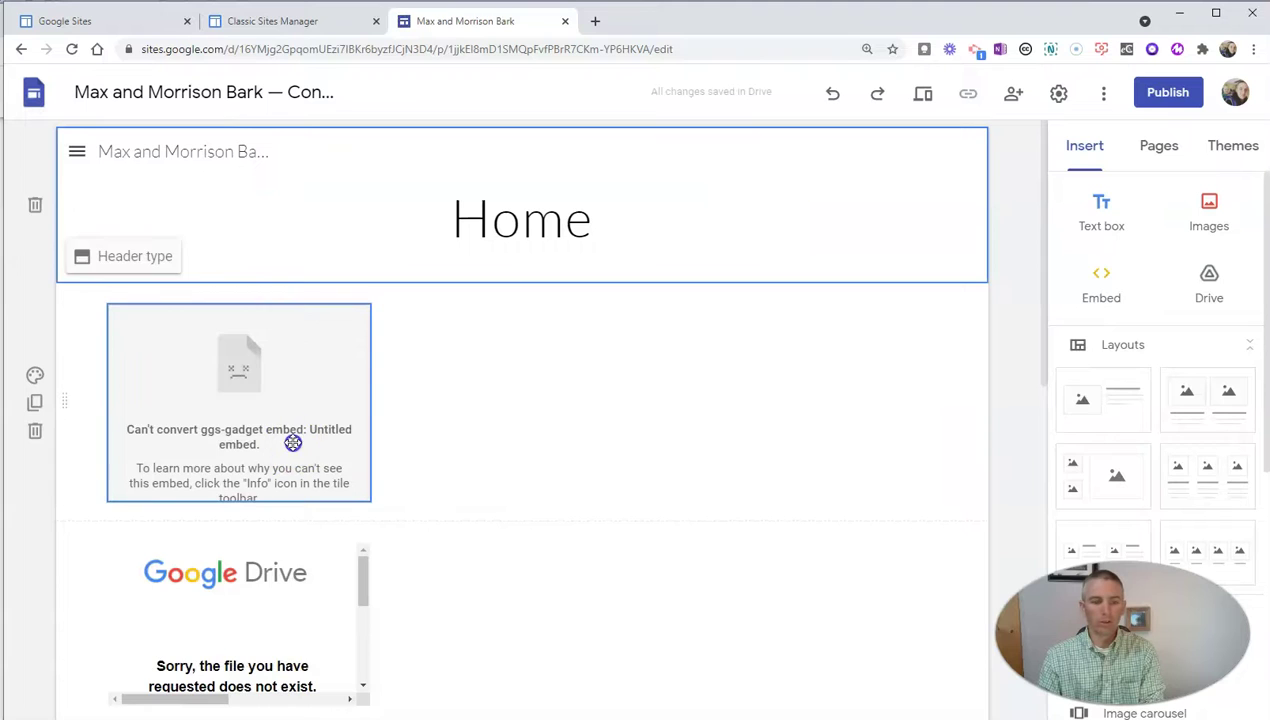
pyautogui.click(292, 443)
pyautogui.press('Delete')
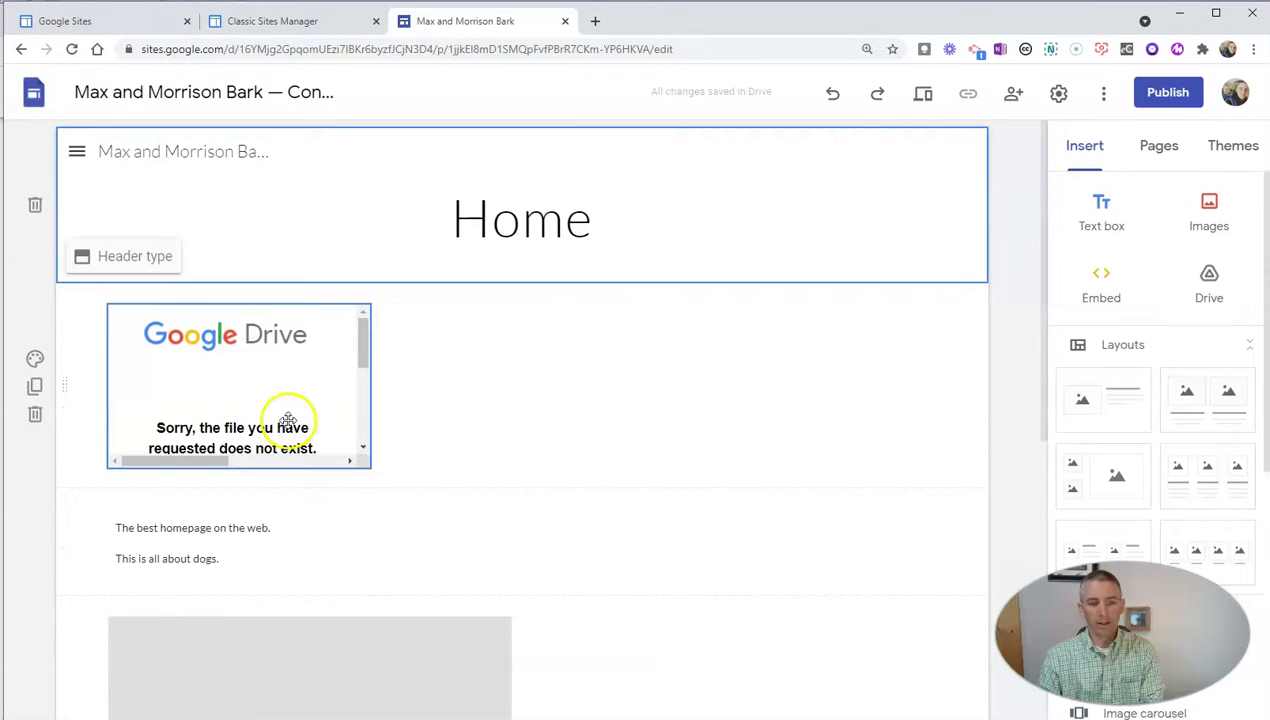
# - Delete the missing-file Google Drive embed and the broken image placeholder, then return to the manager
pyautogui.click(287, 420)
pyautogui.press('Delete')
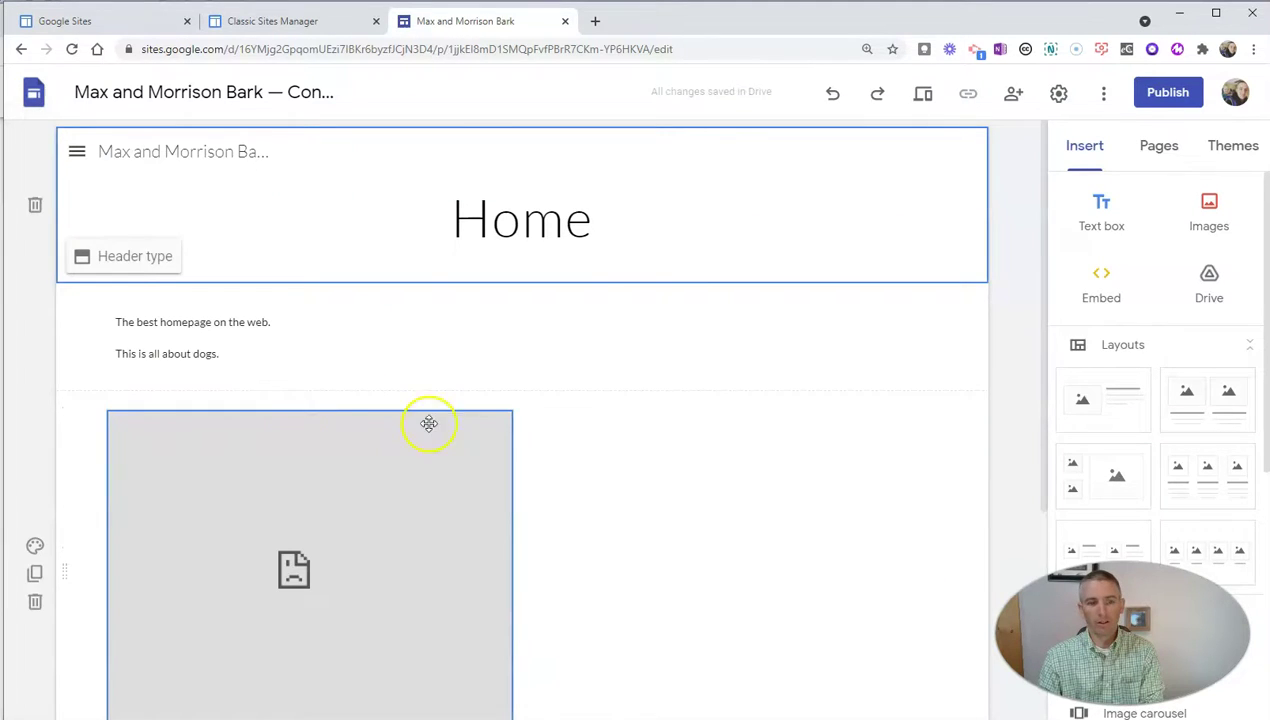
pyautogui.scroll(-3, 590, 425)
pyautogui.click(381, 407)
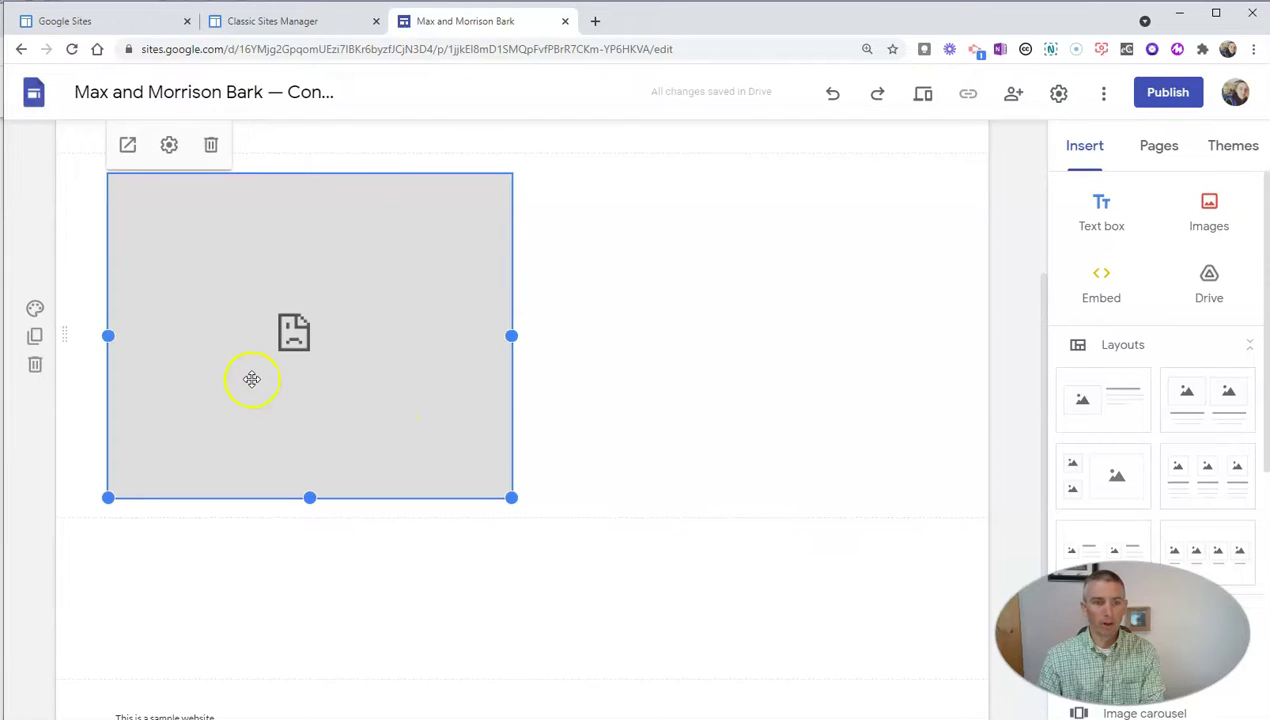
pyautogui.press('Delete')
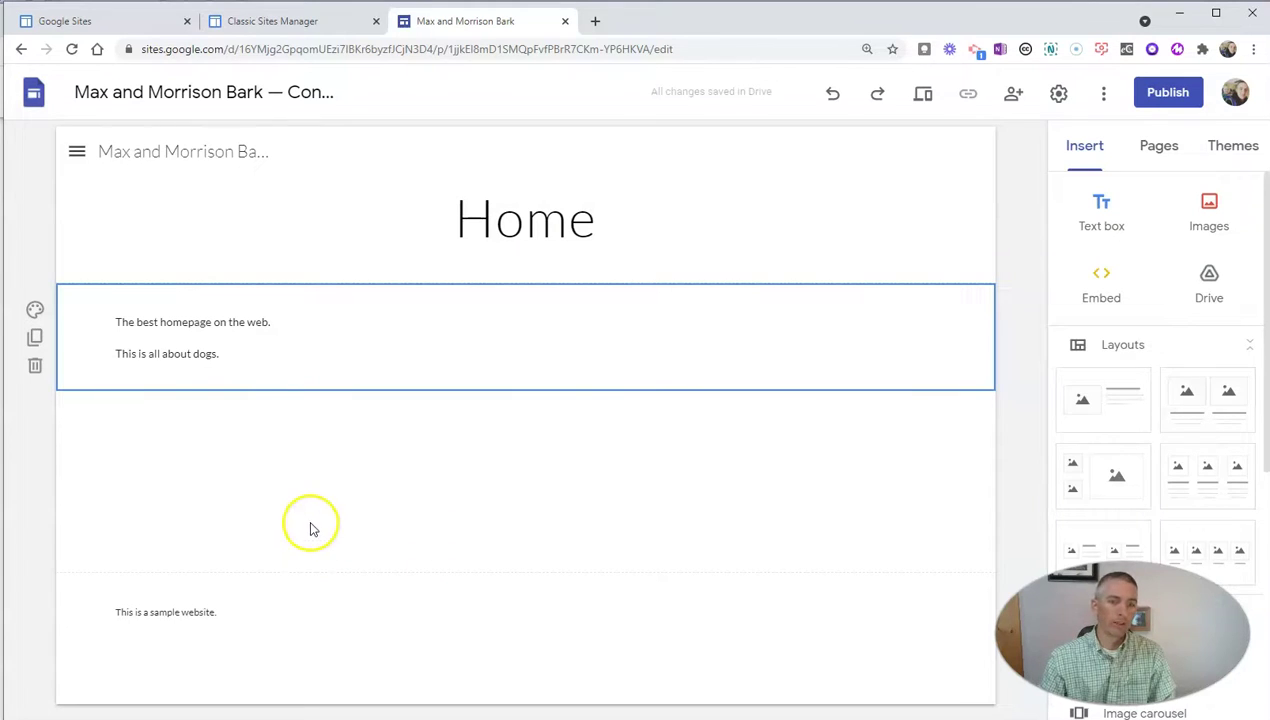
pyautogui.click(274, 21)
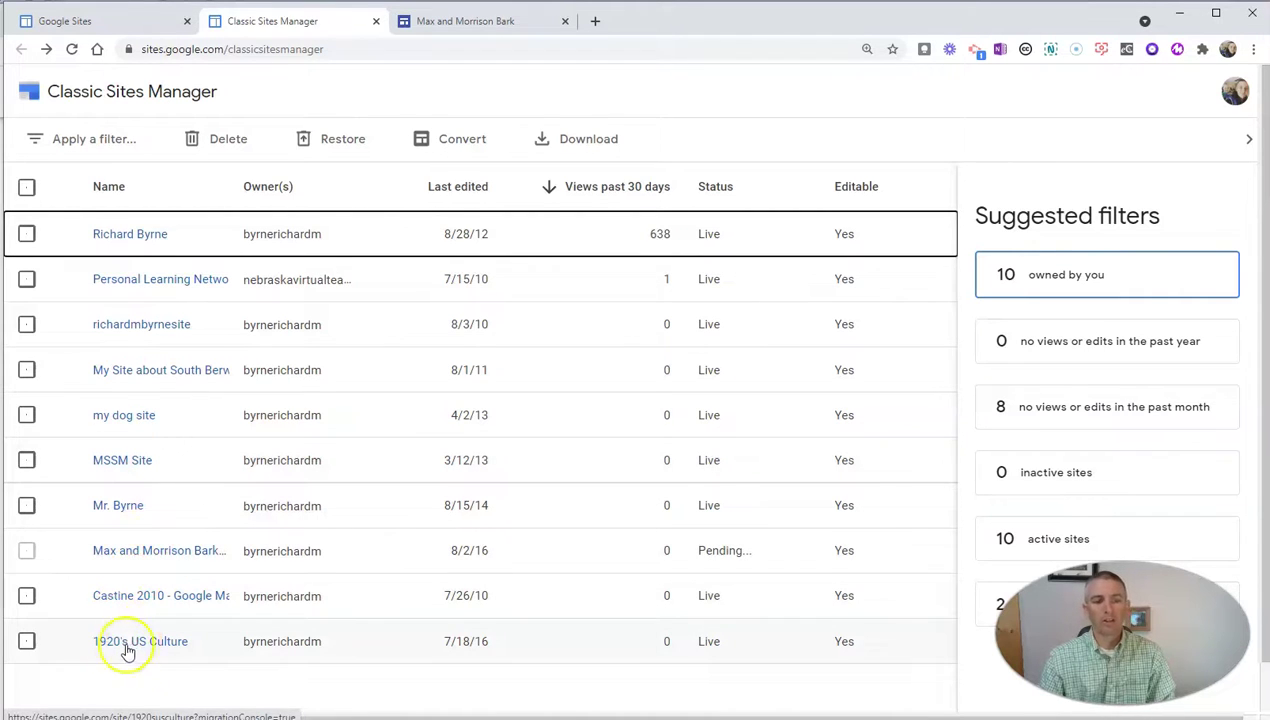
# - Tick the 1920's US Culture checkbox in the Classic Sites Manager table
pyautogui.click(27, 642)
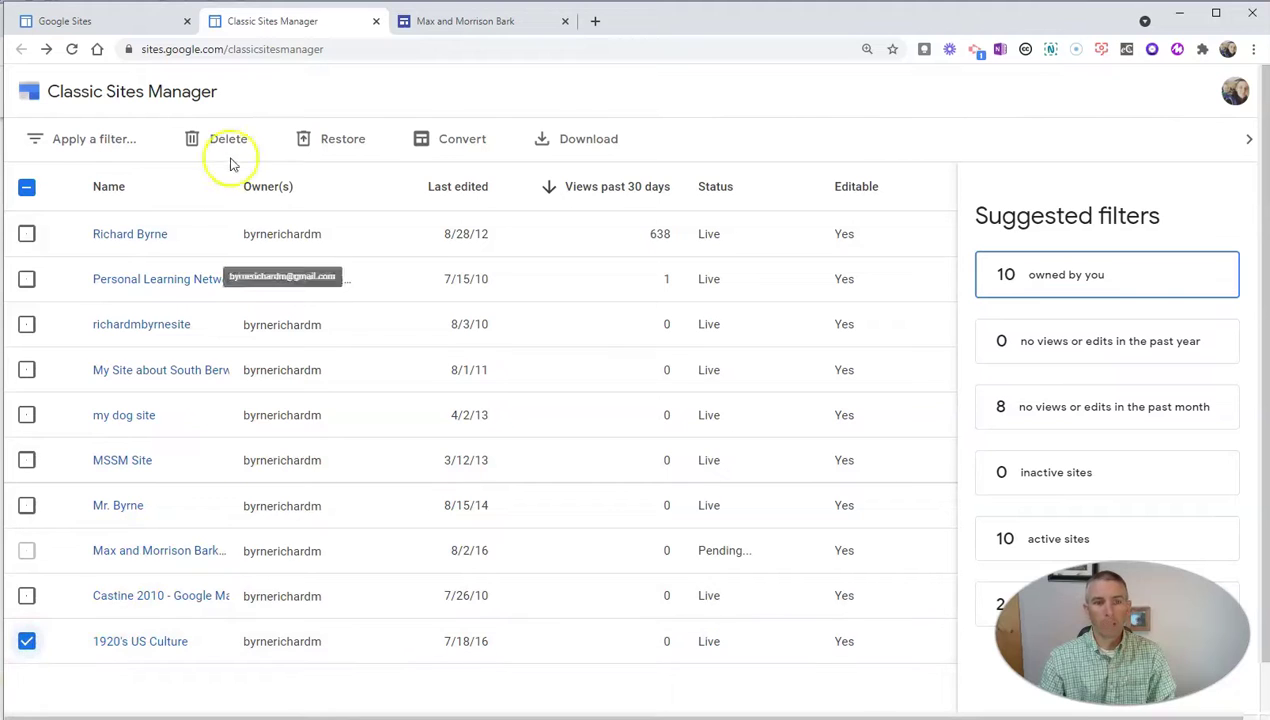